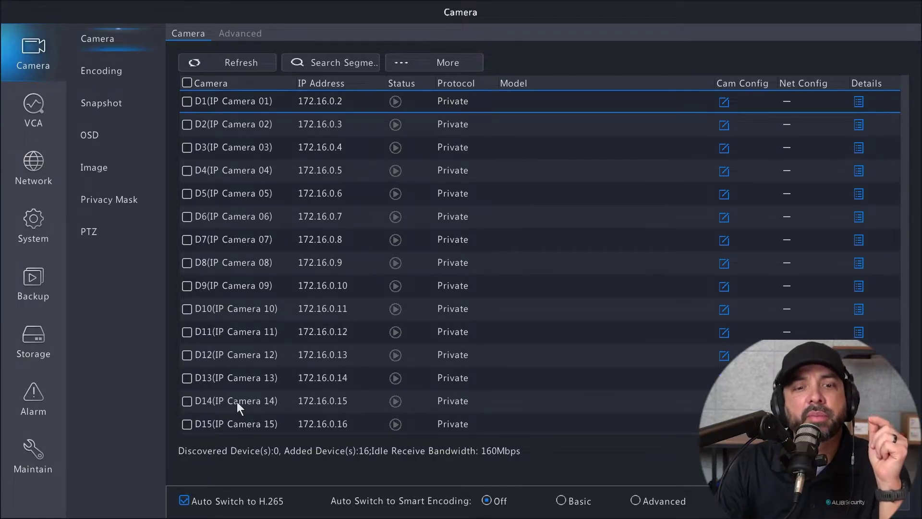
Refresh the camera list and browse it down to channel D9 and back.
left_click(231, 63)
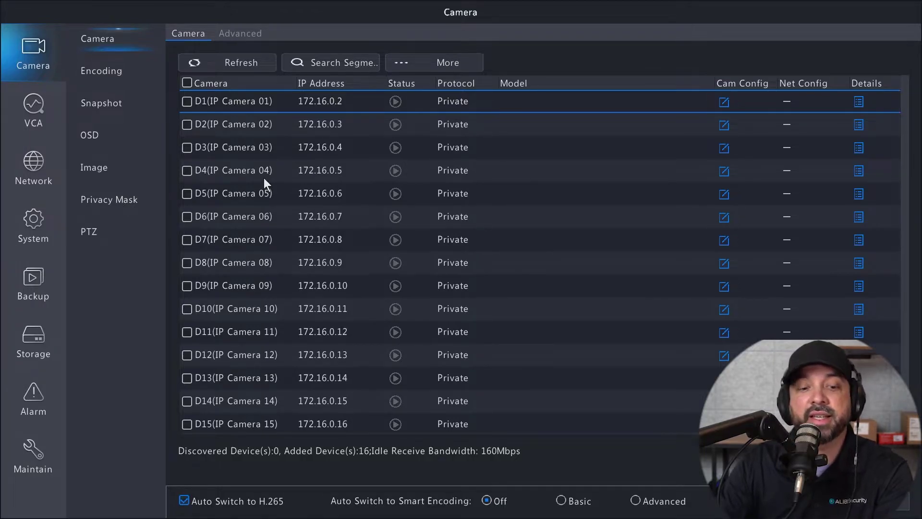
left_click(538, 289)
scroll(538, 289, "down", 1)
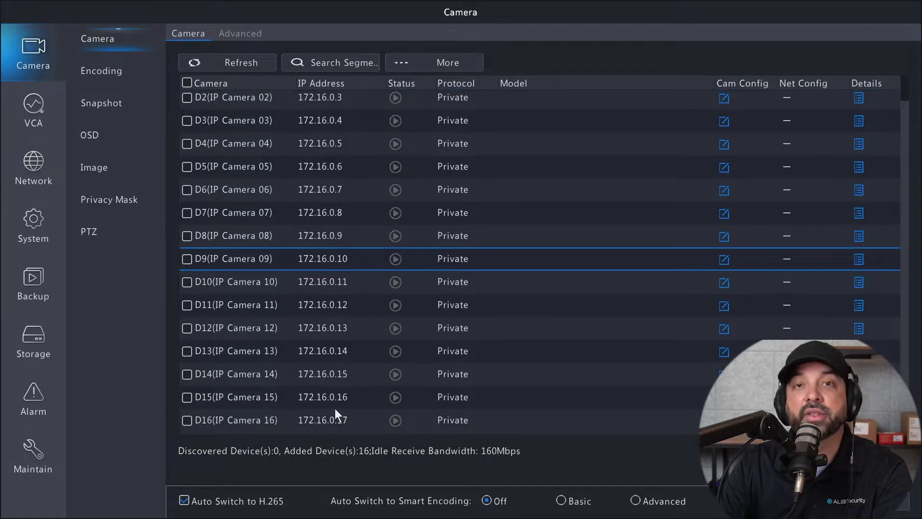
scroll(375, 331, "up", 1)
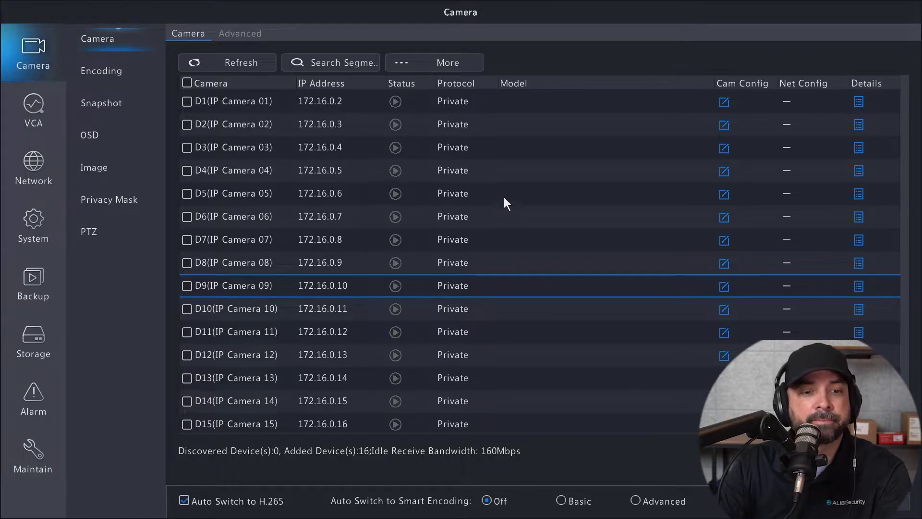
Change channel D1's Add Mode to IP Address, keeping 172.16.0.2.
left_click(338, 98)
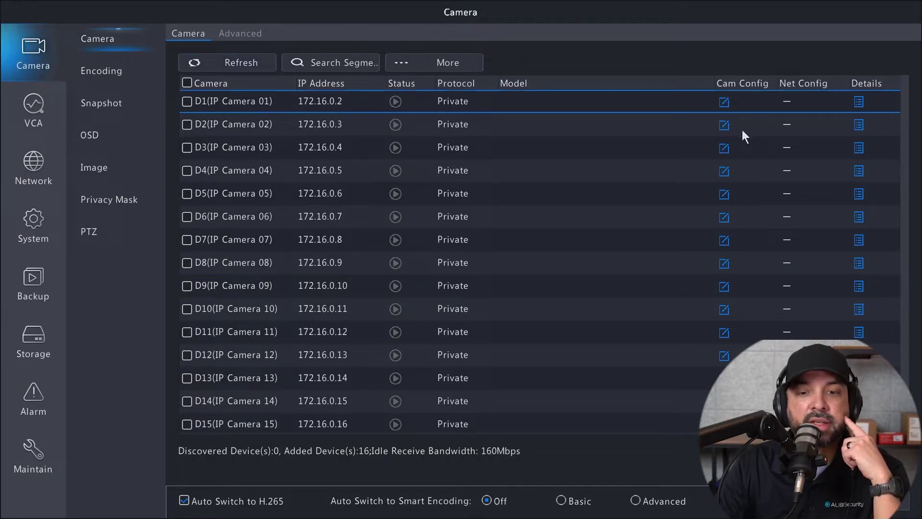
left_click(723, 103)
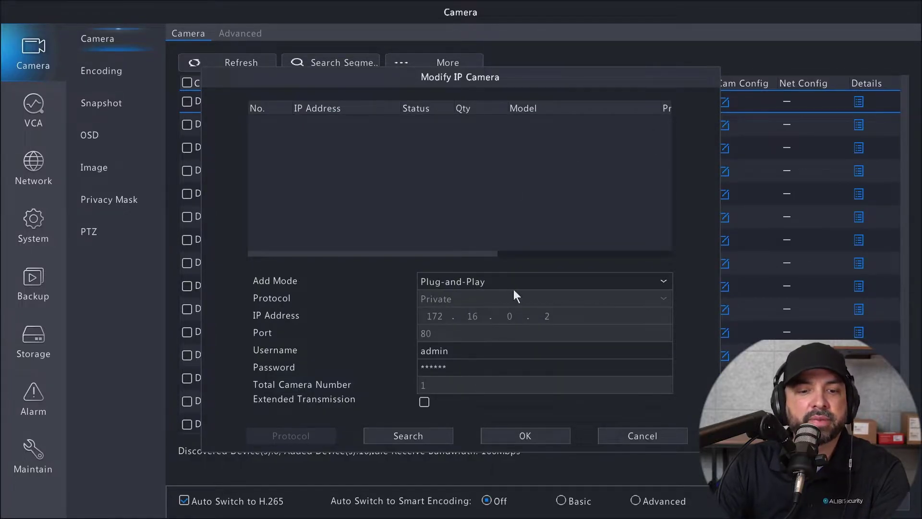
left_click(481, 282)
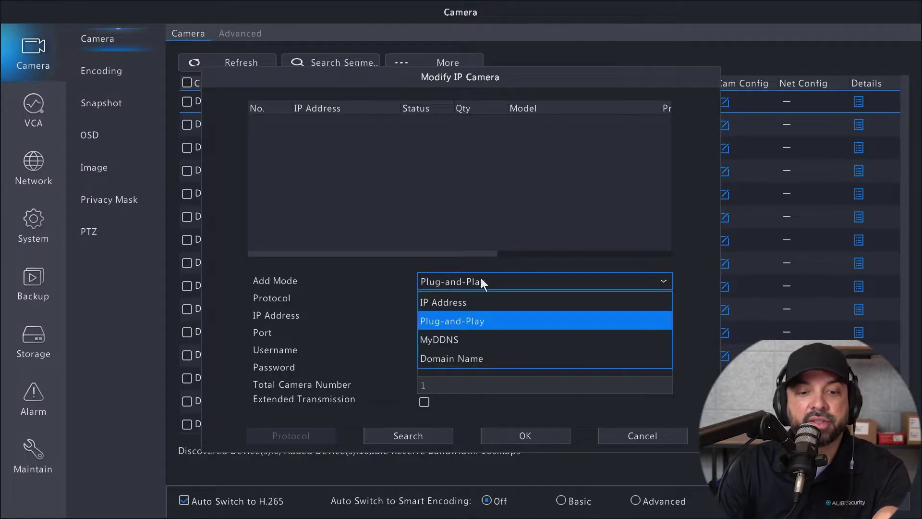
left_click(463, 302)
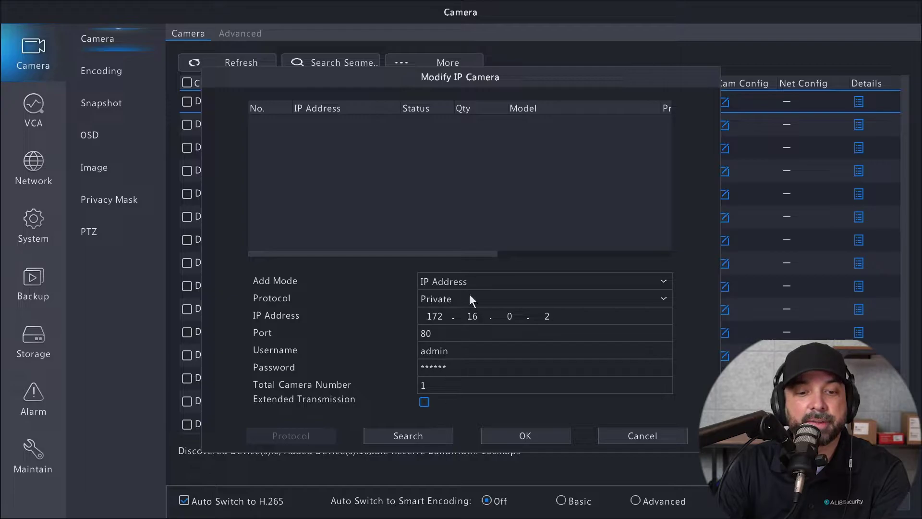
left_click(509, 434)
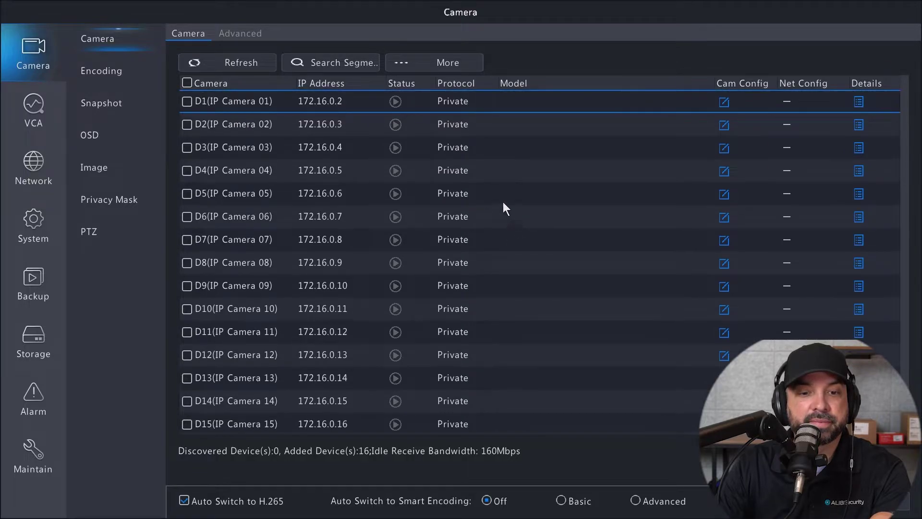
mouse_move(423, 170)
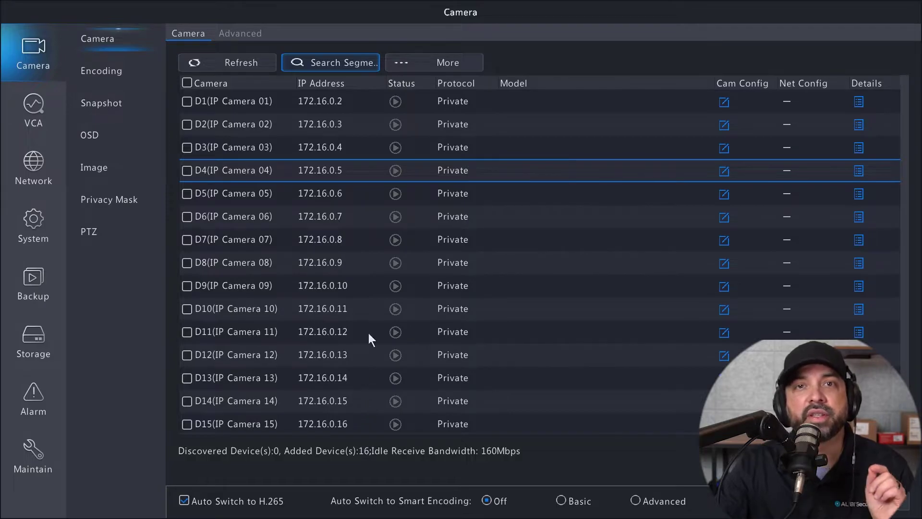
left_click(339, 108)
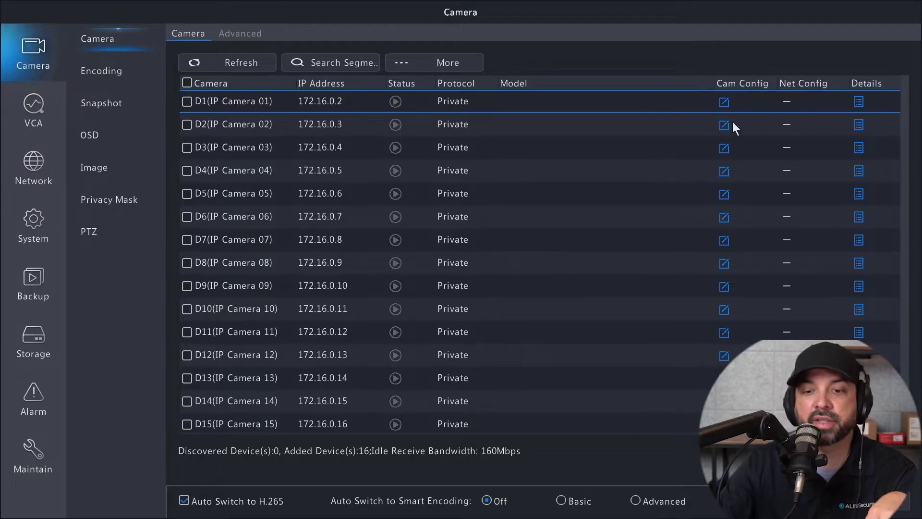
Search the network and assign the camera at 172.16.0.100 to channel D1.
left_click(725, 102)
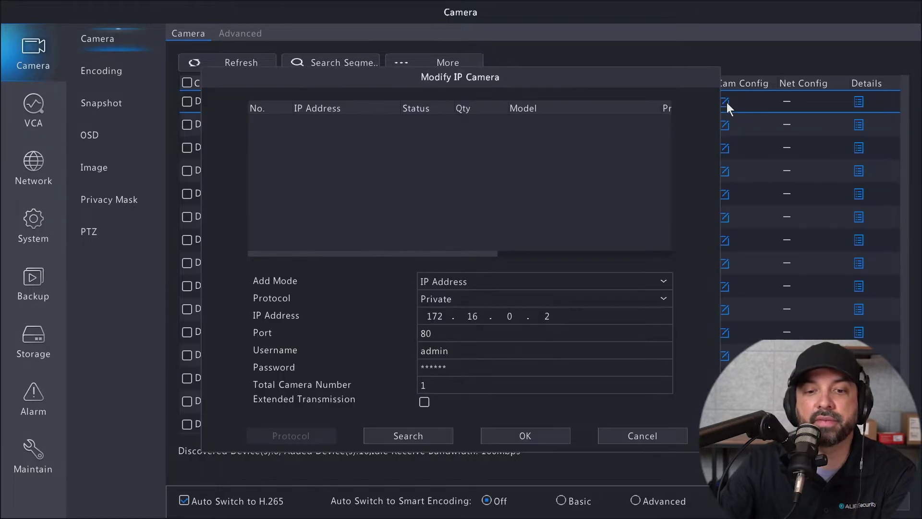
left_click(407, 434)
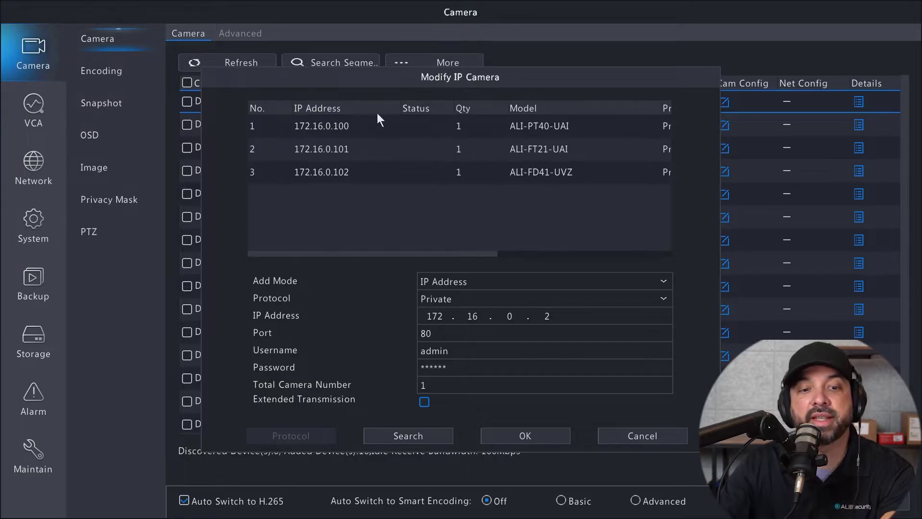
left_click(341, 128)
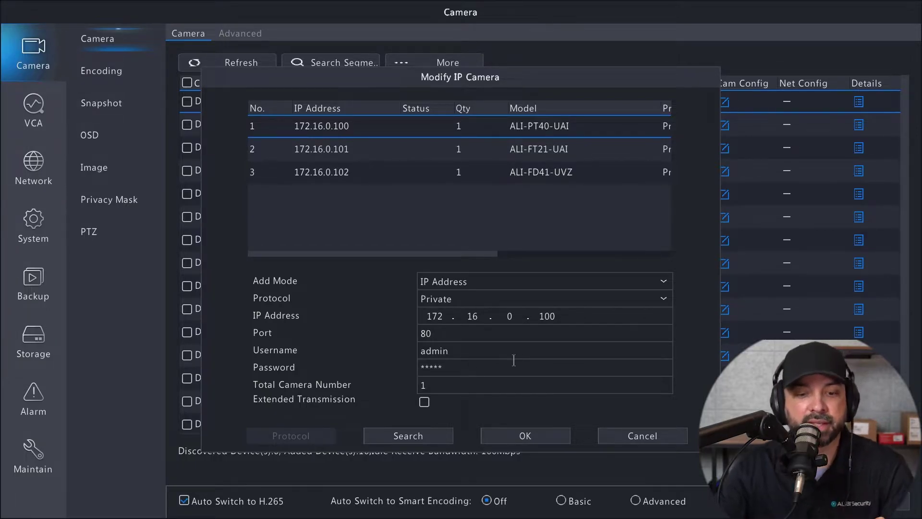
left_click(547, 432)
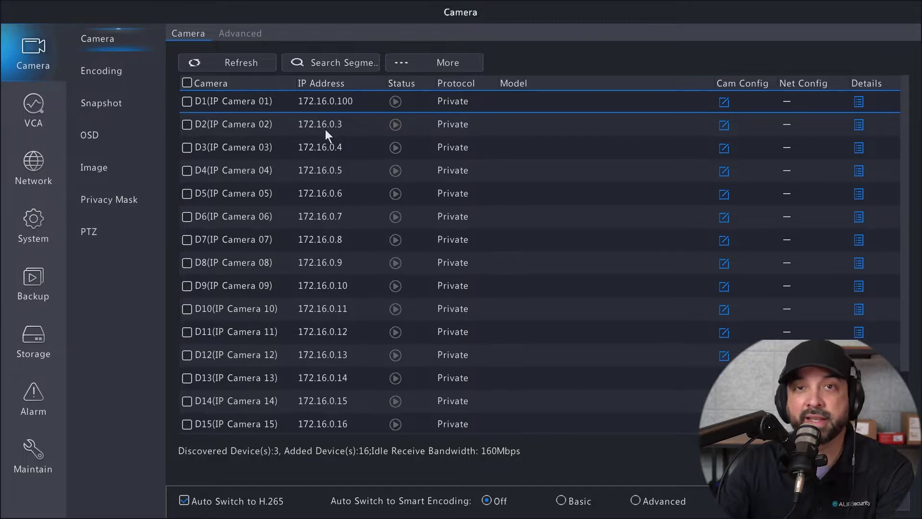
Assign the discovered camera at 172.16.0.101 to channel D2.
left_click(325, 128)
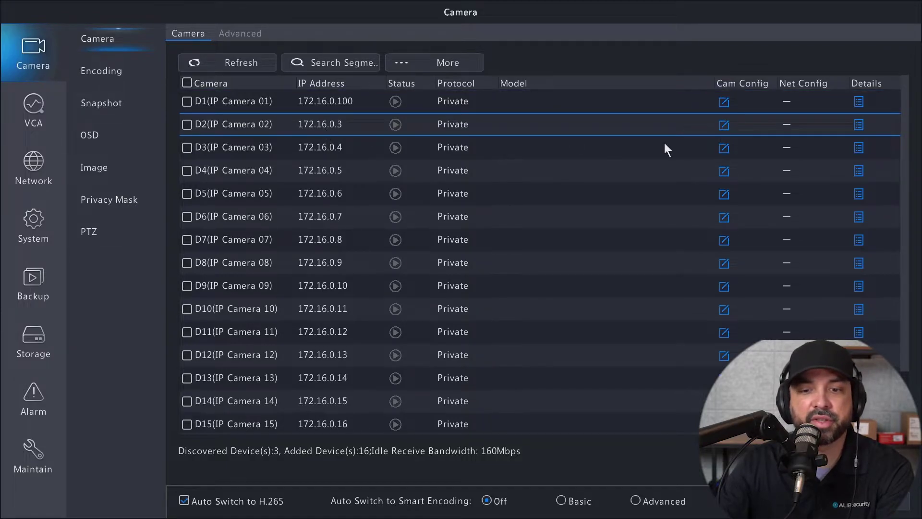
left_click(723, 126)
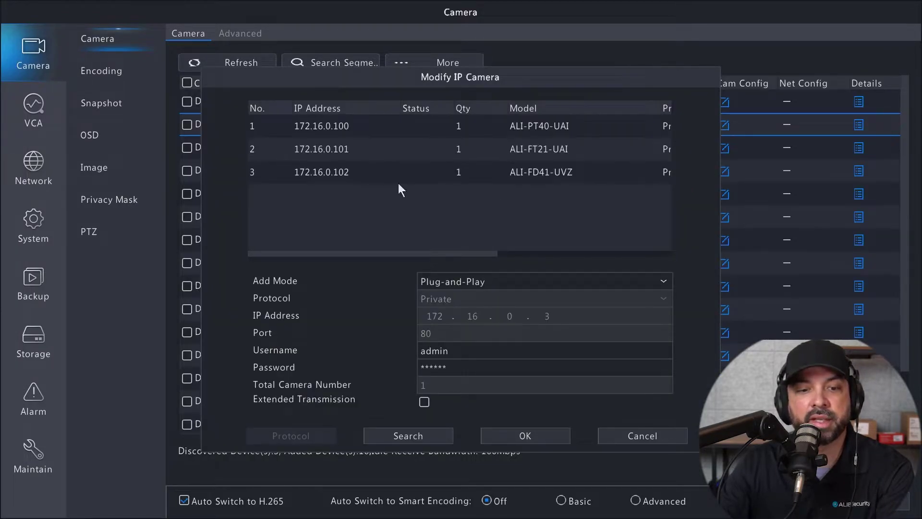
left_click(348, 147)
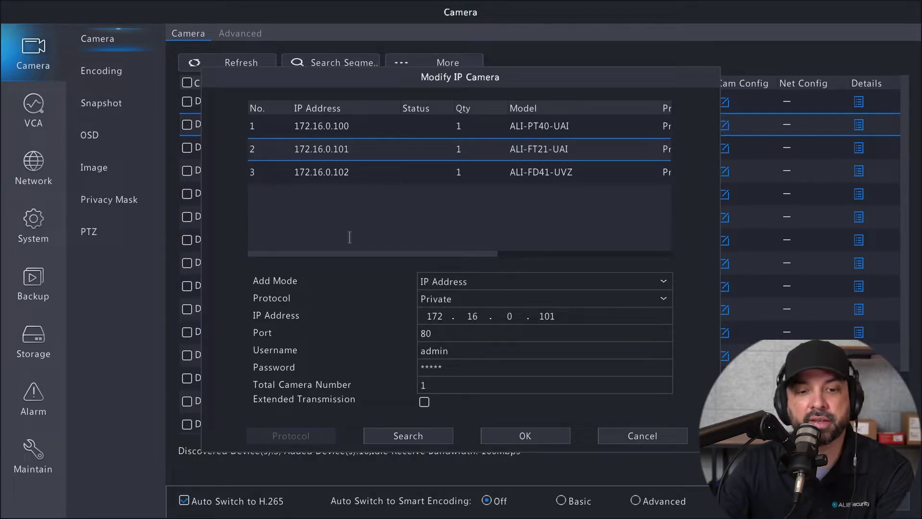
left_click(525, 435)
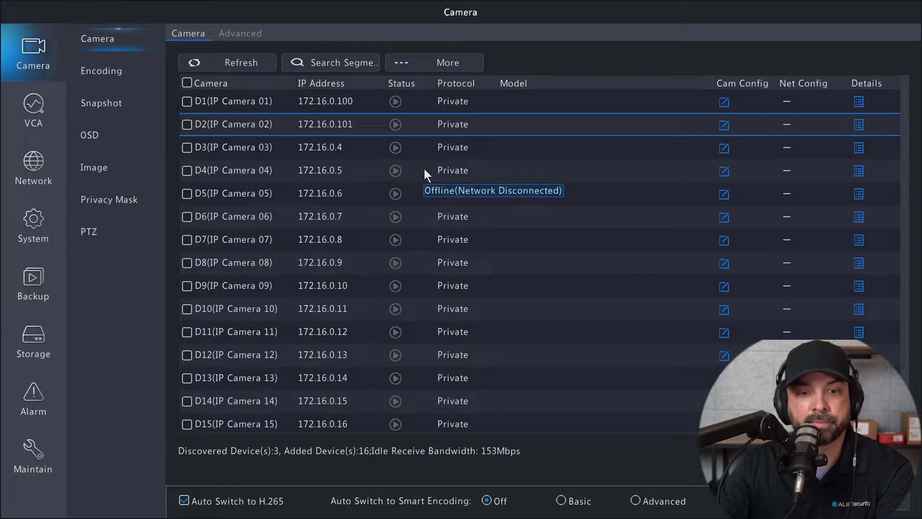
Assign 172.16.0.102 to channel D3, then refresh the list so D1–D3 show online.
left_click(335, 152)
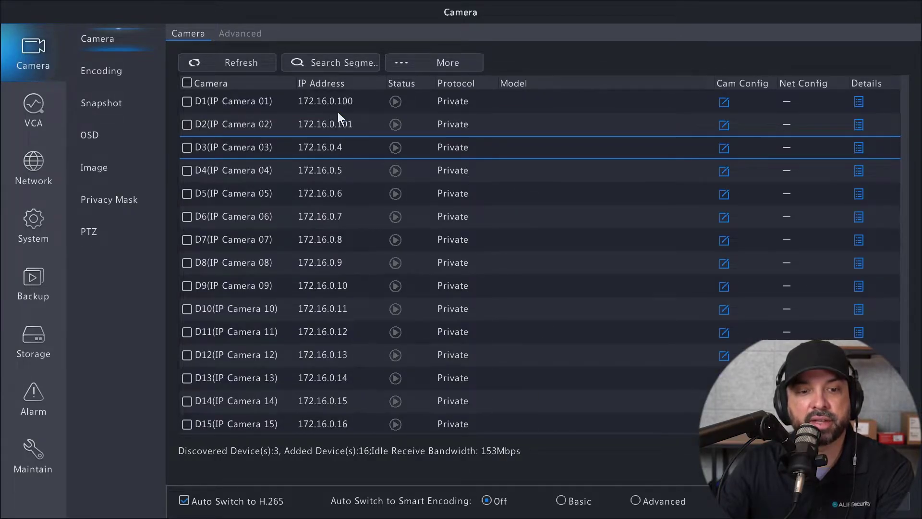
left_click(723, 148)
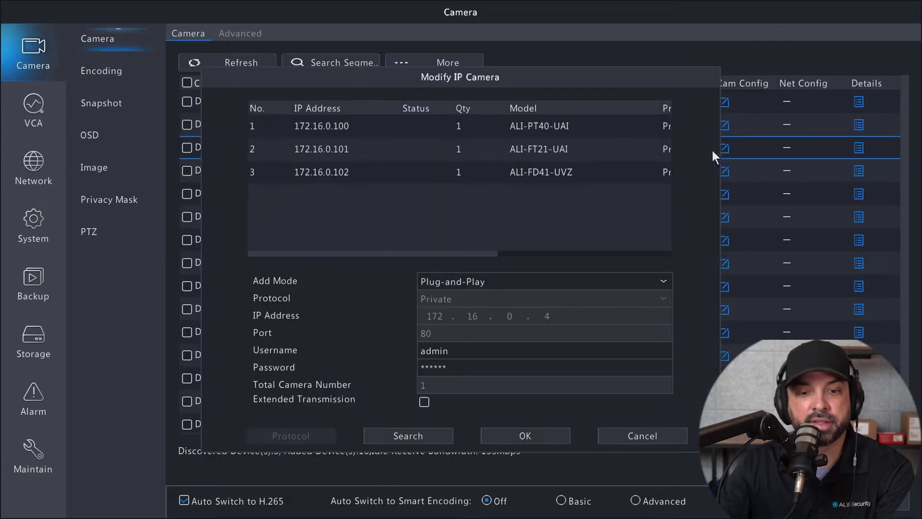
left_click(327, 172)
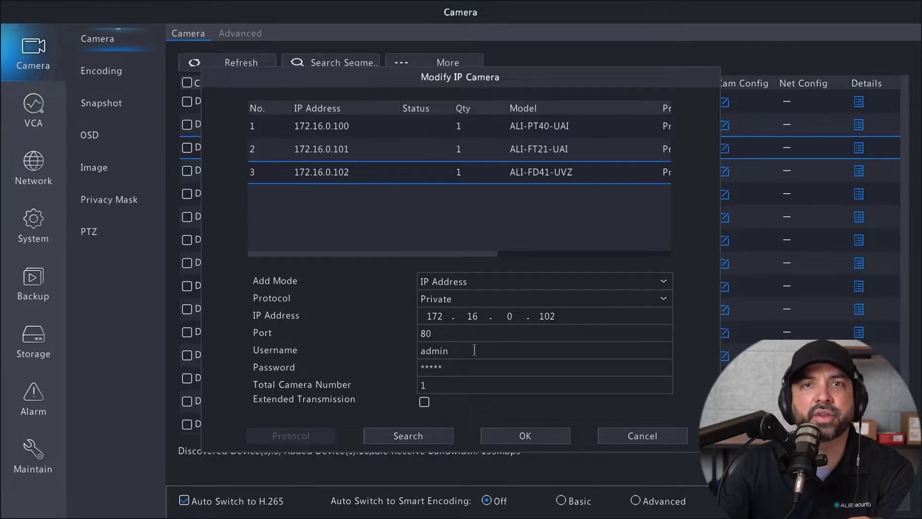
left_click(534, 435)
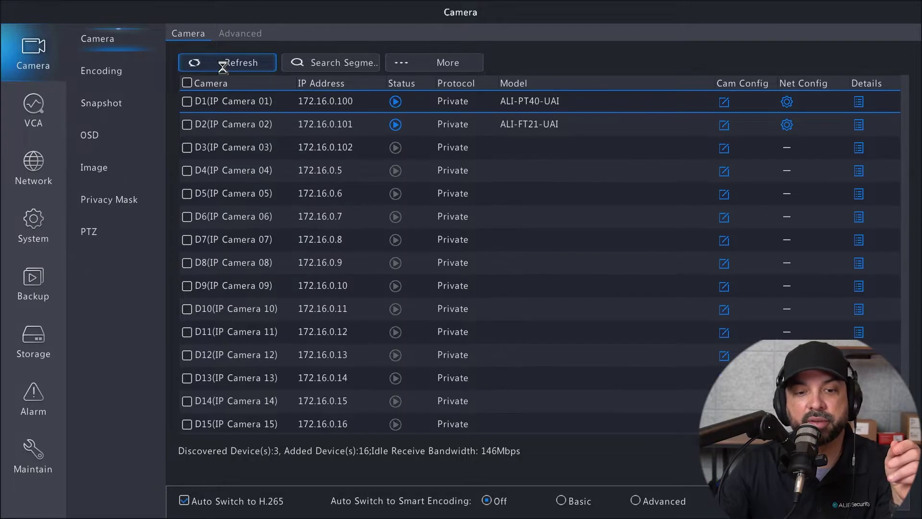
left_click(220, 62)
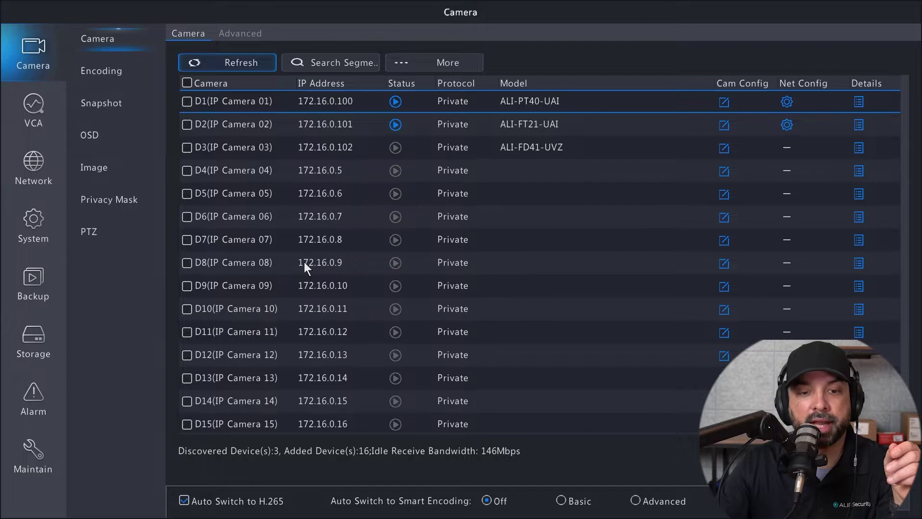
left_click(220, 68)
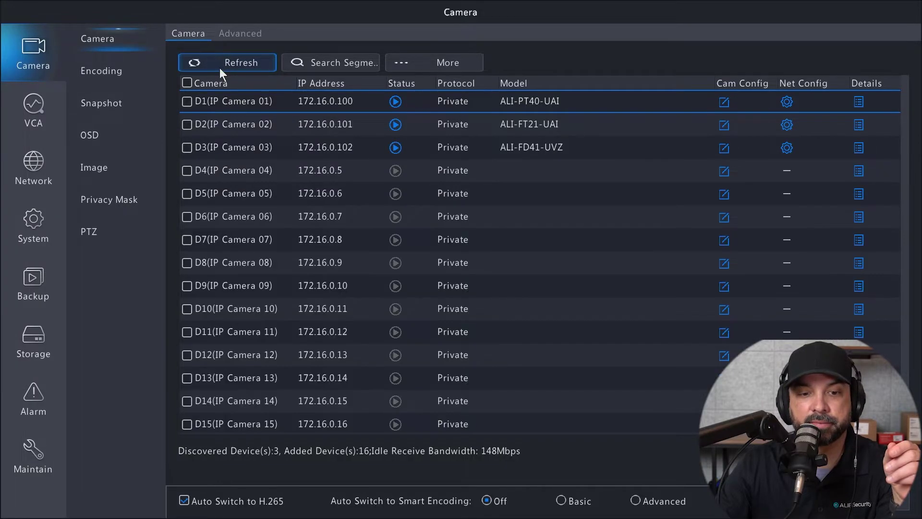
Return to live view, maximize channel 1, restore the grid, then maximize channel 2.
mouse_move(416, 194)
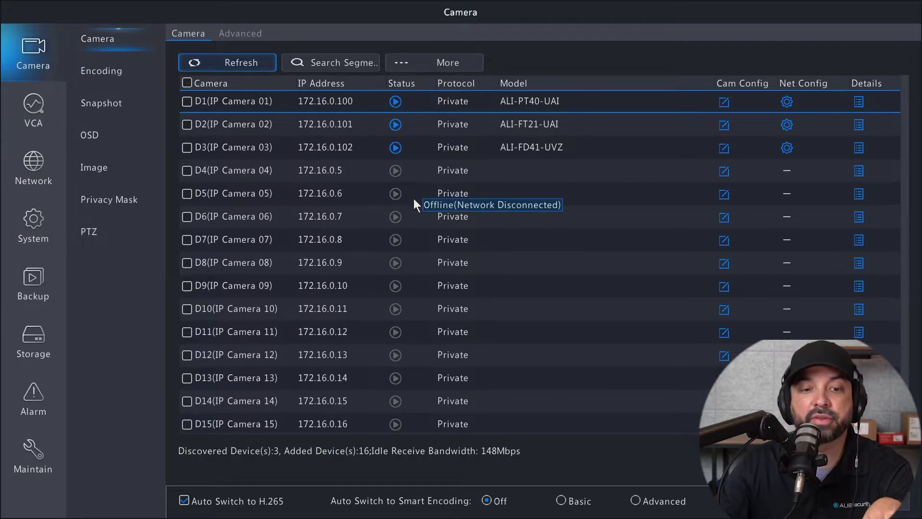
right_click(413, 180)
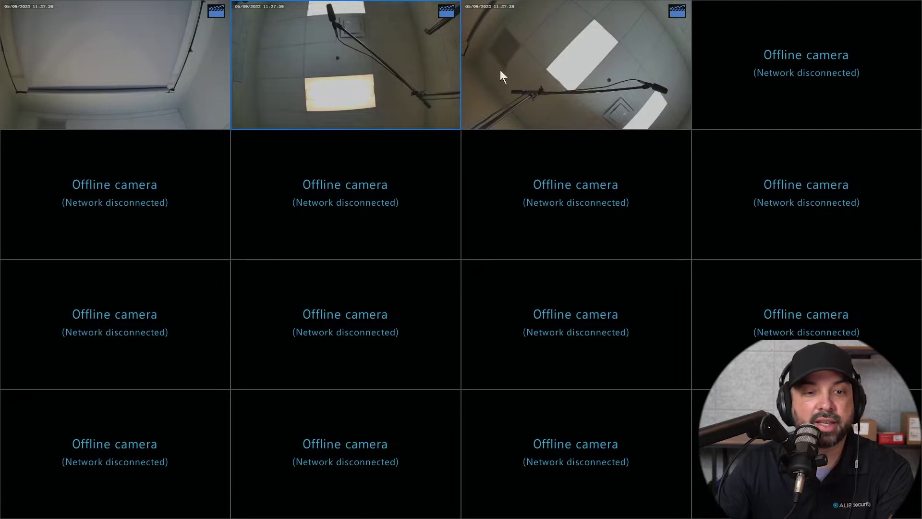
double_click(129, 47)
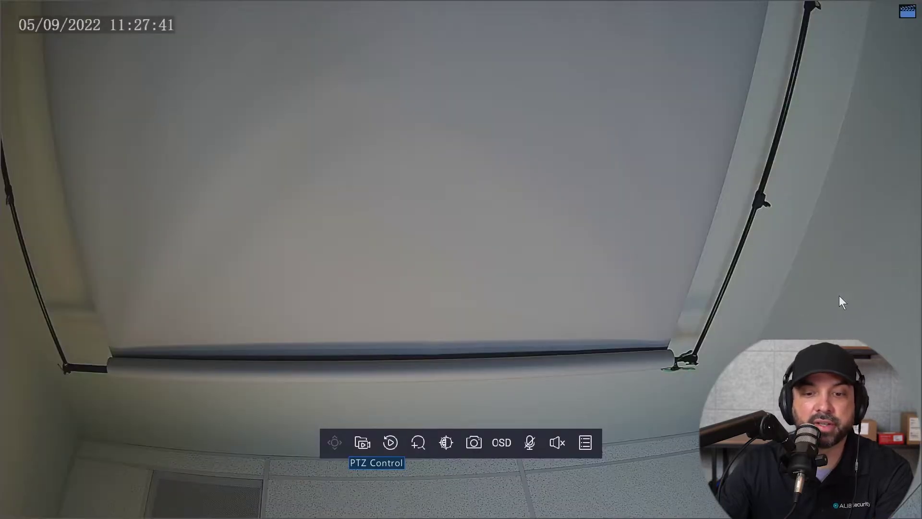
double_click(342, 77)
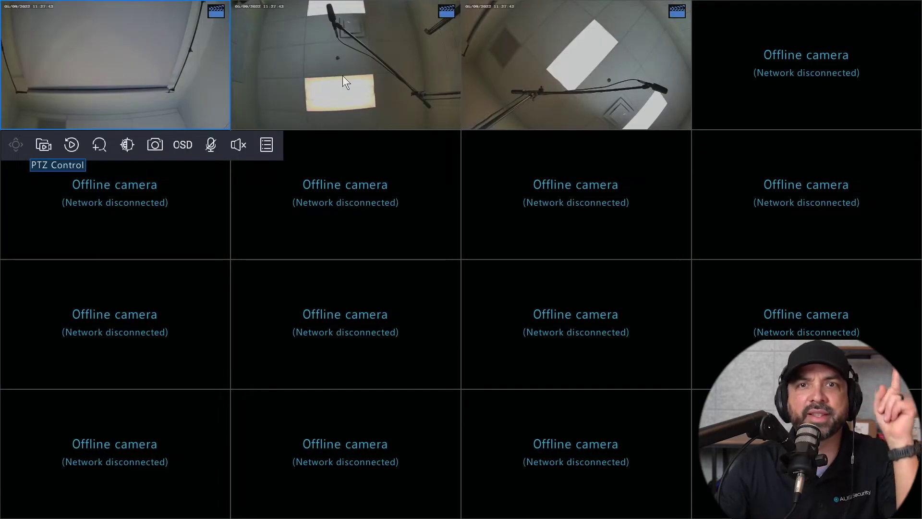
double_click(354, 77)
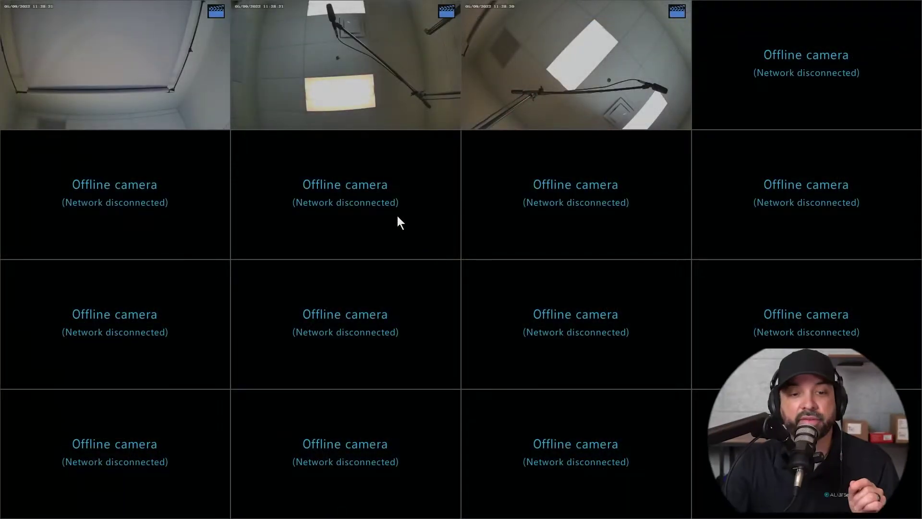
From the live view menu, open Camera settings and bring up channel D4's edit dialog.
right_click(323, 73)
left_click(376, 82)
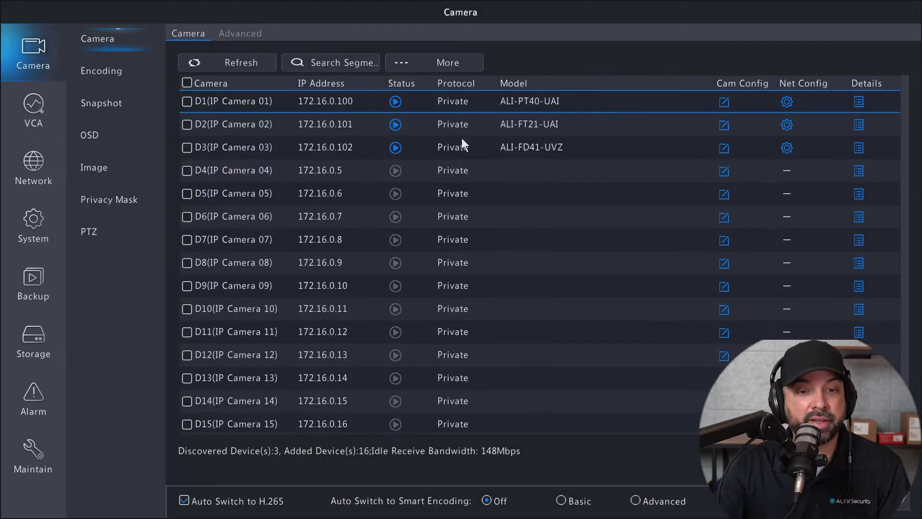
left_click(383, 170)
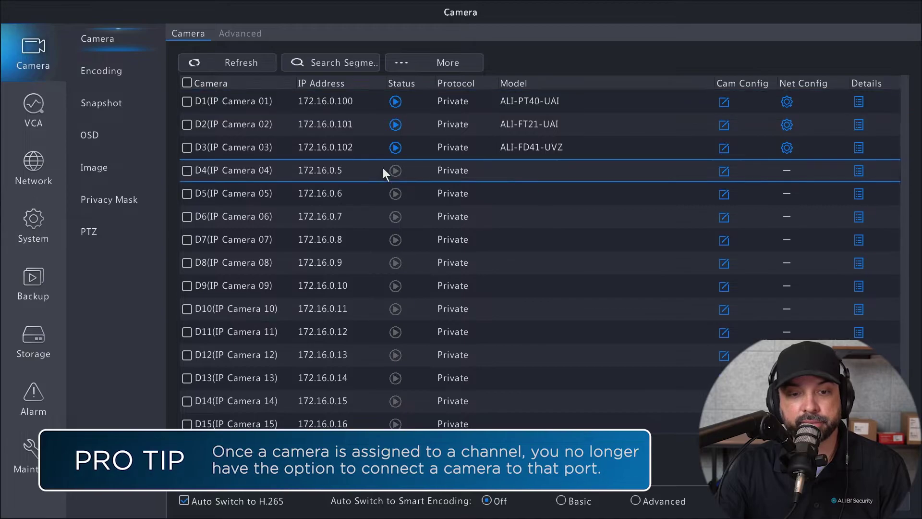
left_click(724, 171)
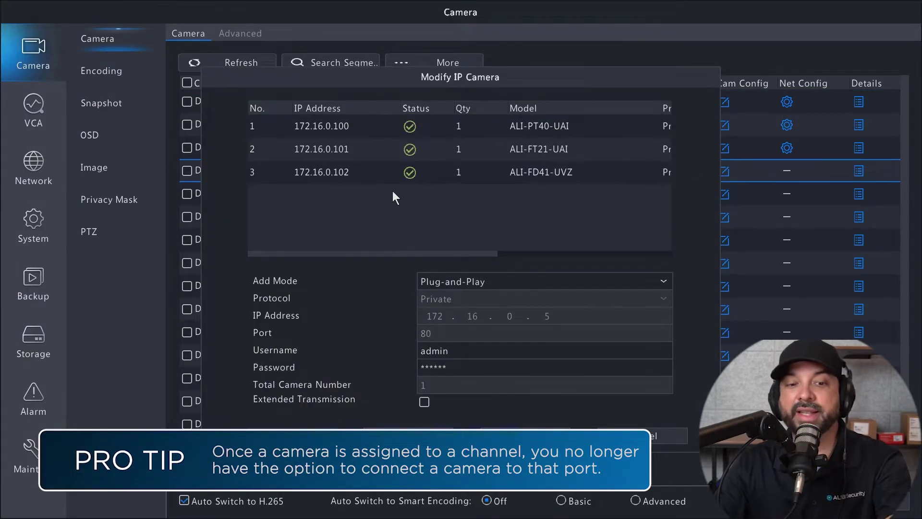
mouse_move(425, 154)
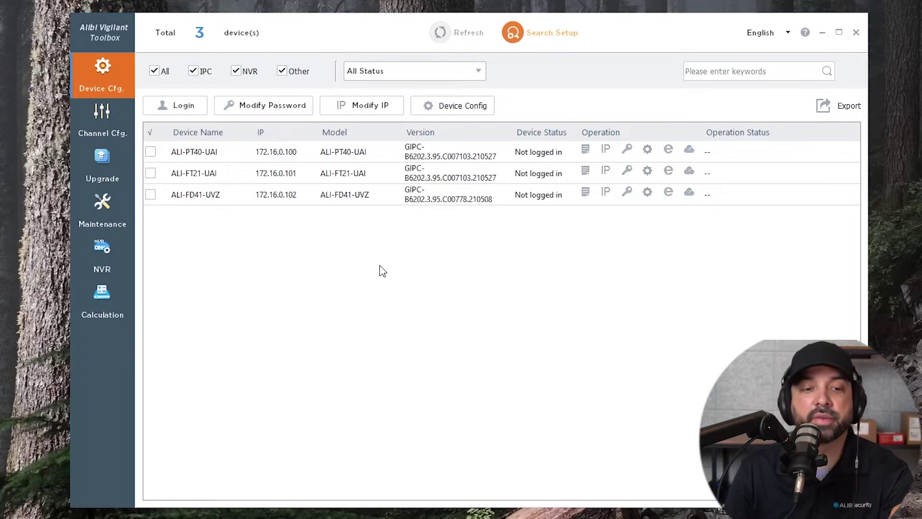
Select all three cameras and log in with the admin account and the camera password.
left_click(151, 134)
left_click(179, 109)
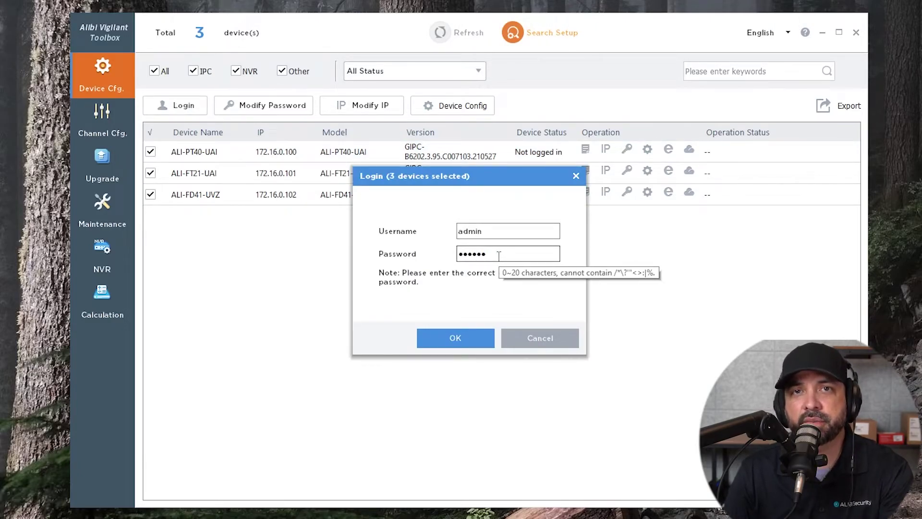
left_click_drag(499, 256, 379, 258)
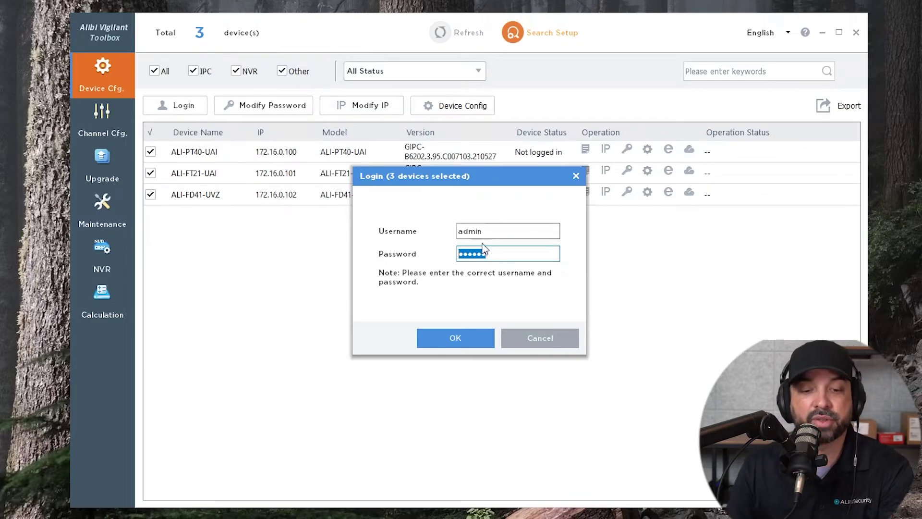
left_click_drag(495, 254, 411, 253)
type("abcdef")
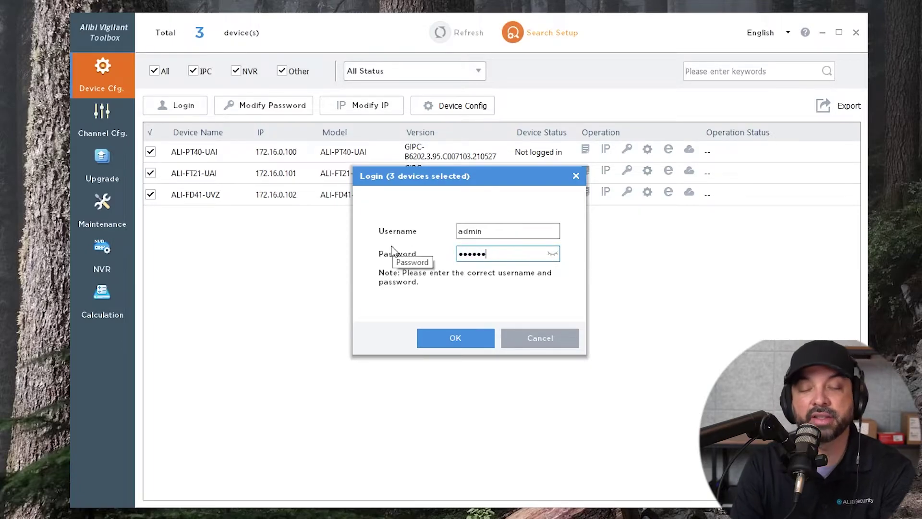
left_click(445, 337)
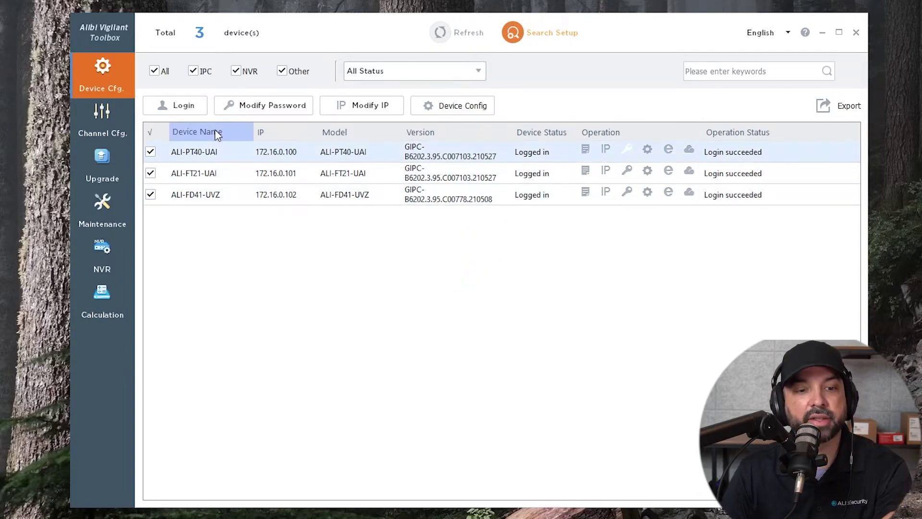
On the Maintenance page, choose Restore Factory Defaults from the Restore options.
left_click(104, 205)
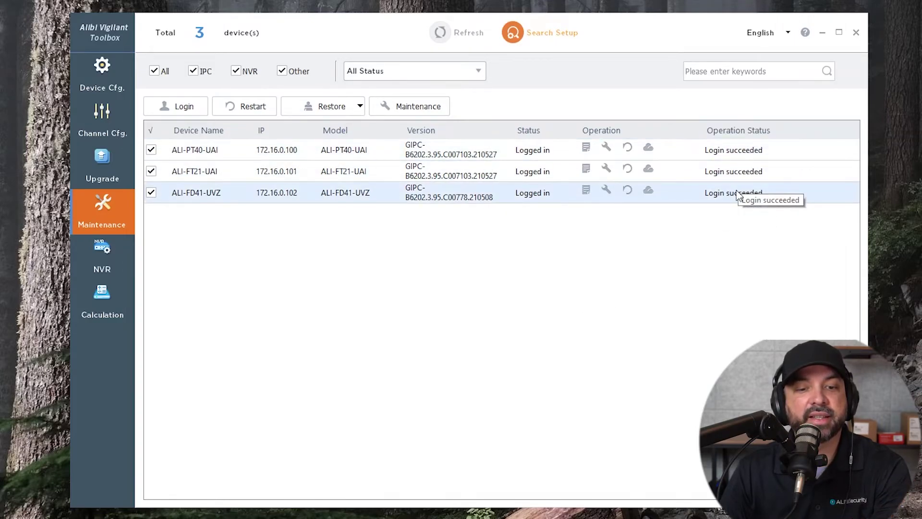
left_click(361, 107)
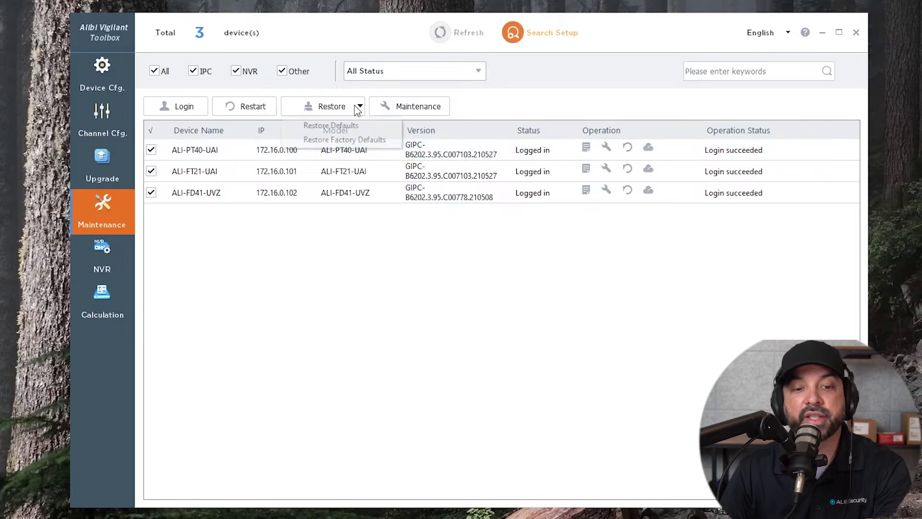
left_click(339, 142)
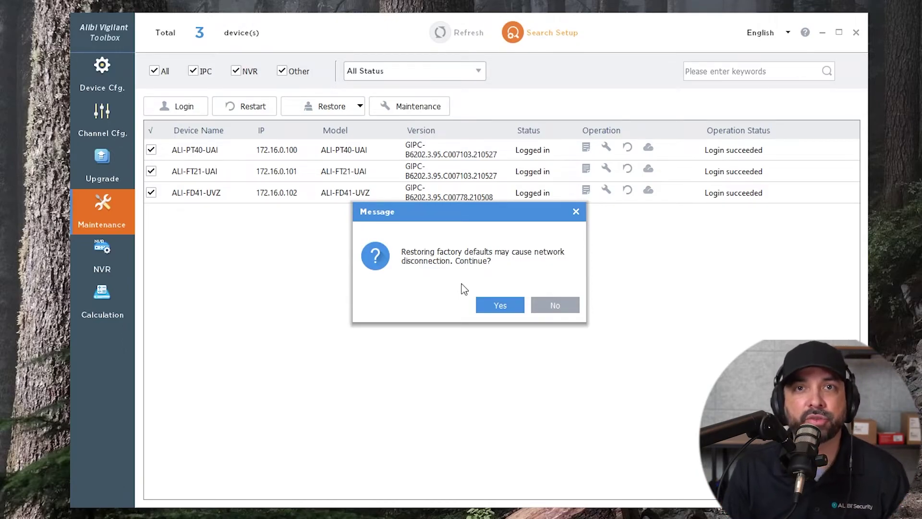
Confirm the factory-defaults restore with Yes, clearing the three cameras from the list.
left_click(500, 311)
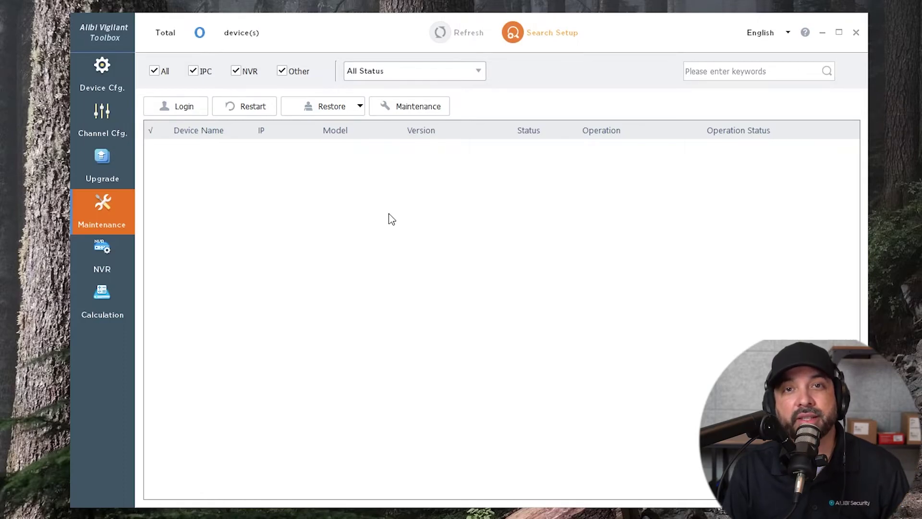
Refresh the Device Cfg page twice until the three reset cameras reappear at 192.168.1.13.
left_click(94, 75)
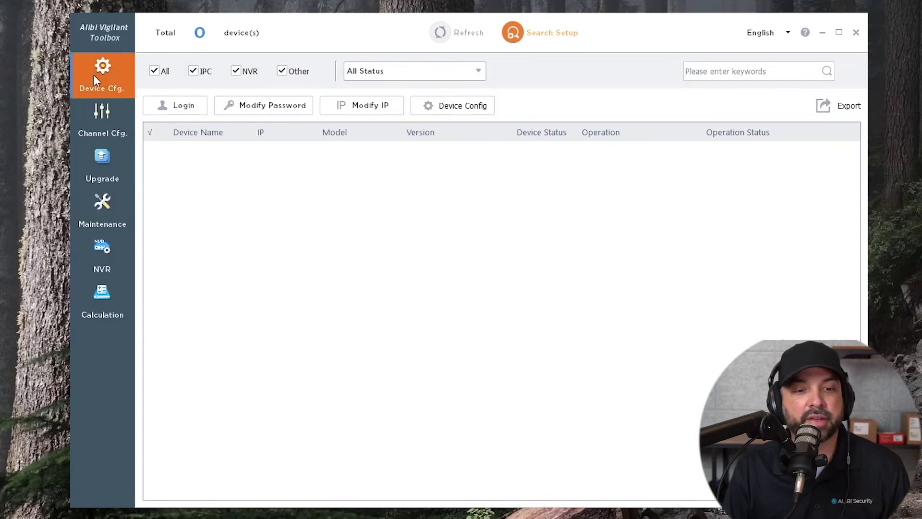
left_click(441, 34)
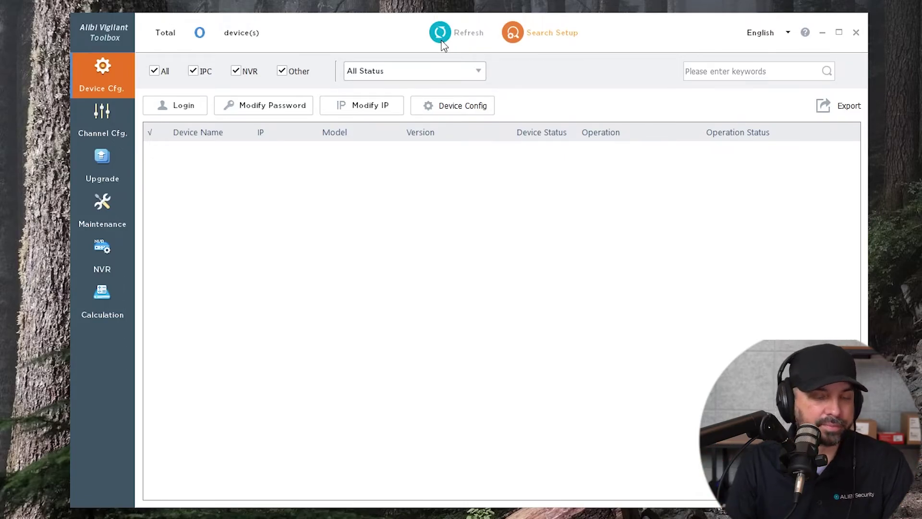
left_click(445, 34)
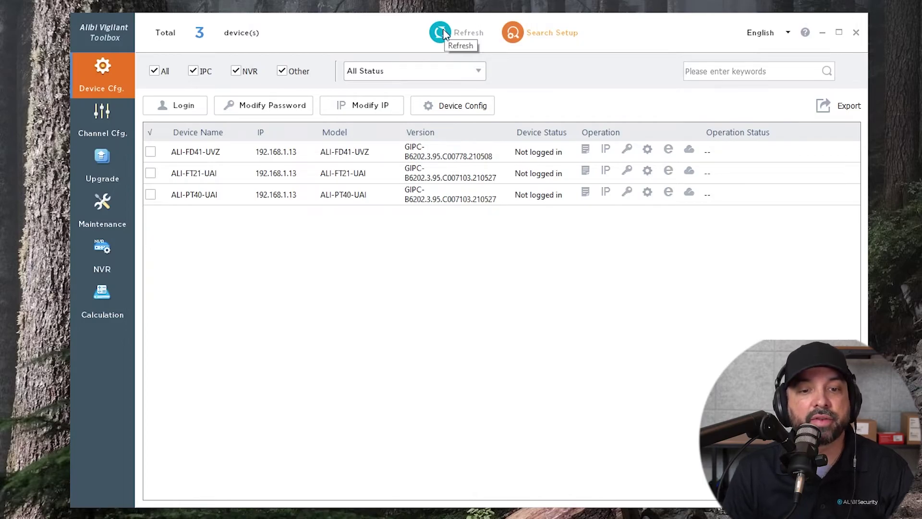